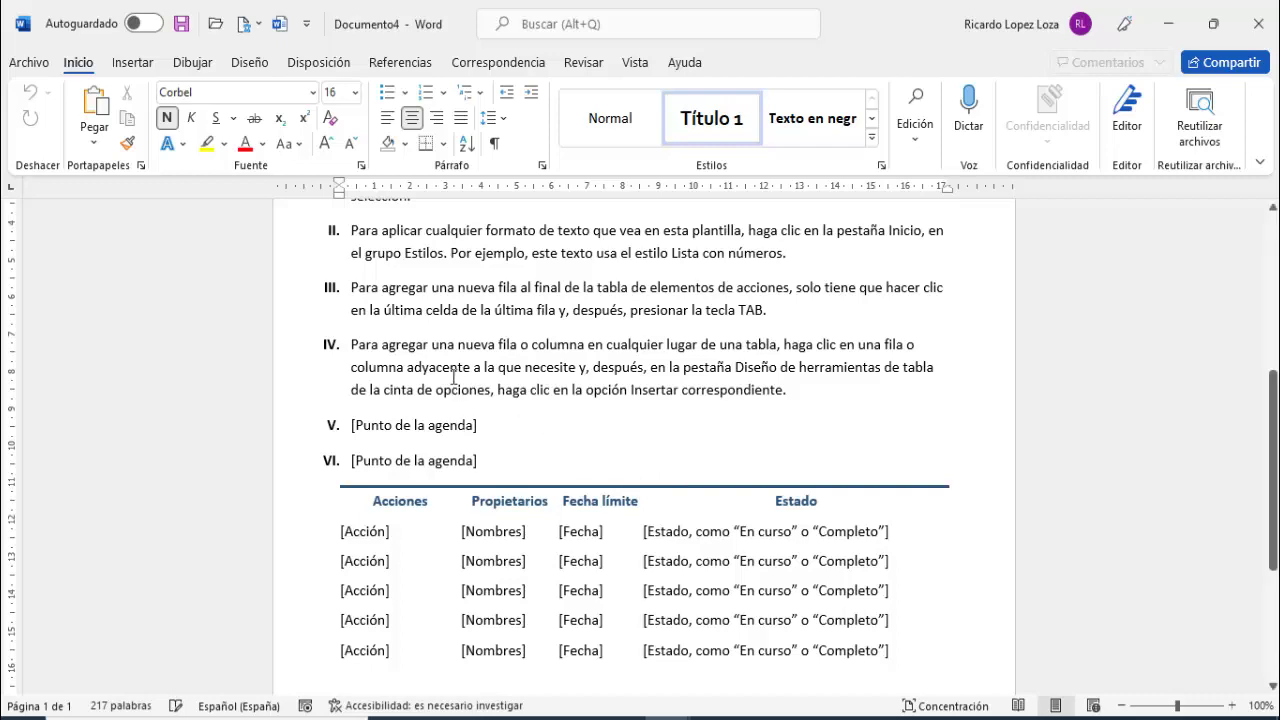
Create a new blank document
left_click(40, 63)
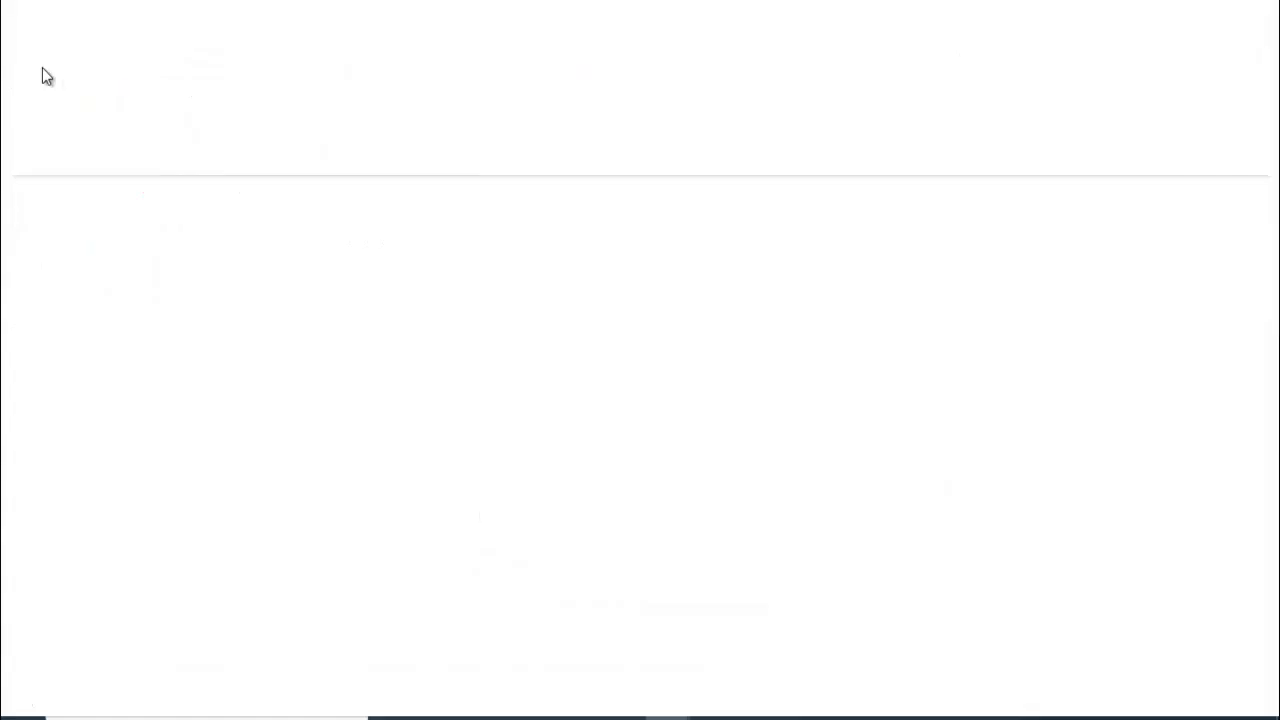
left_click(73, 143)
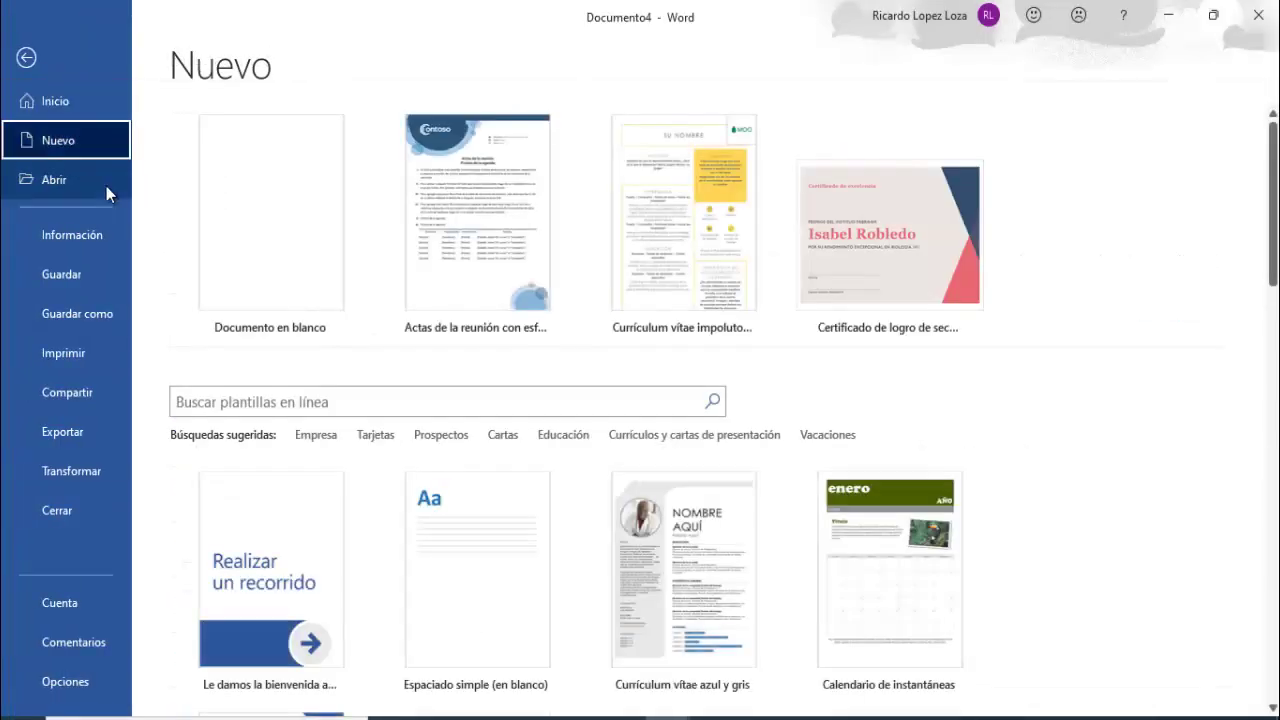
left_click(286, 264)
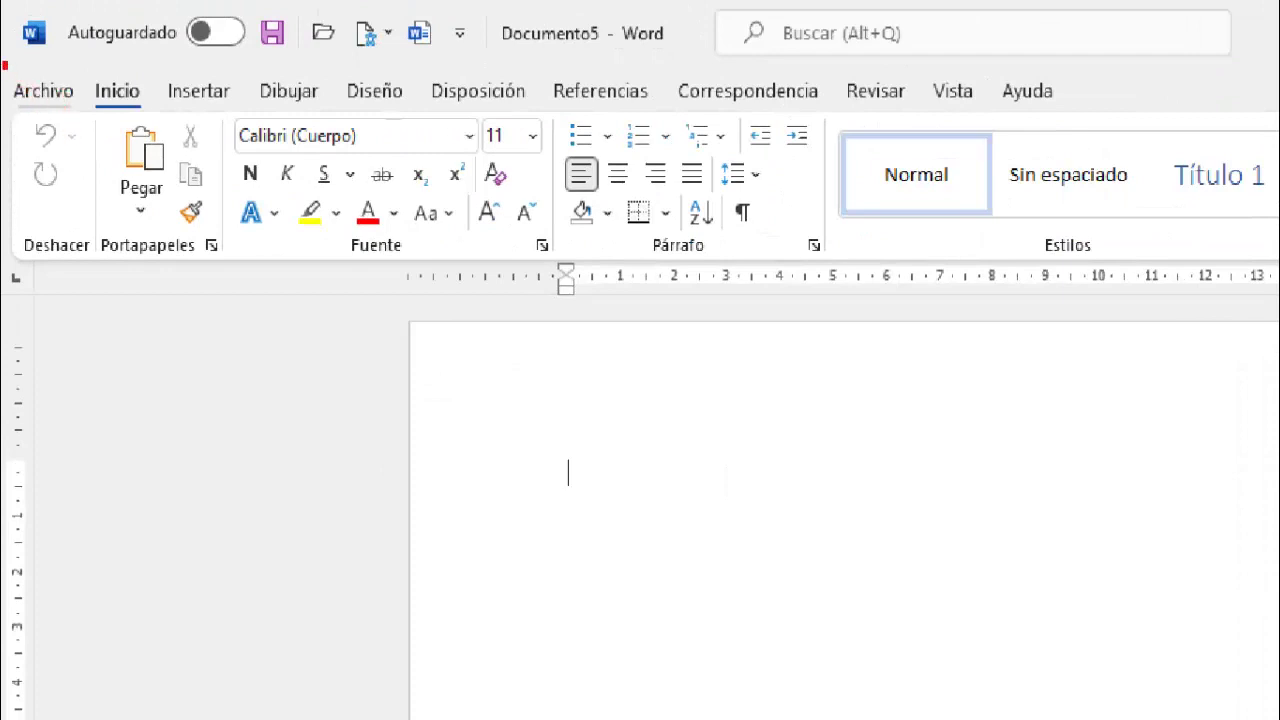
Open the file management page for the new blank document
left_click_drag(86, 124, 170, 330)
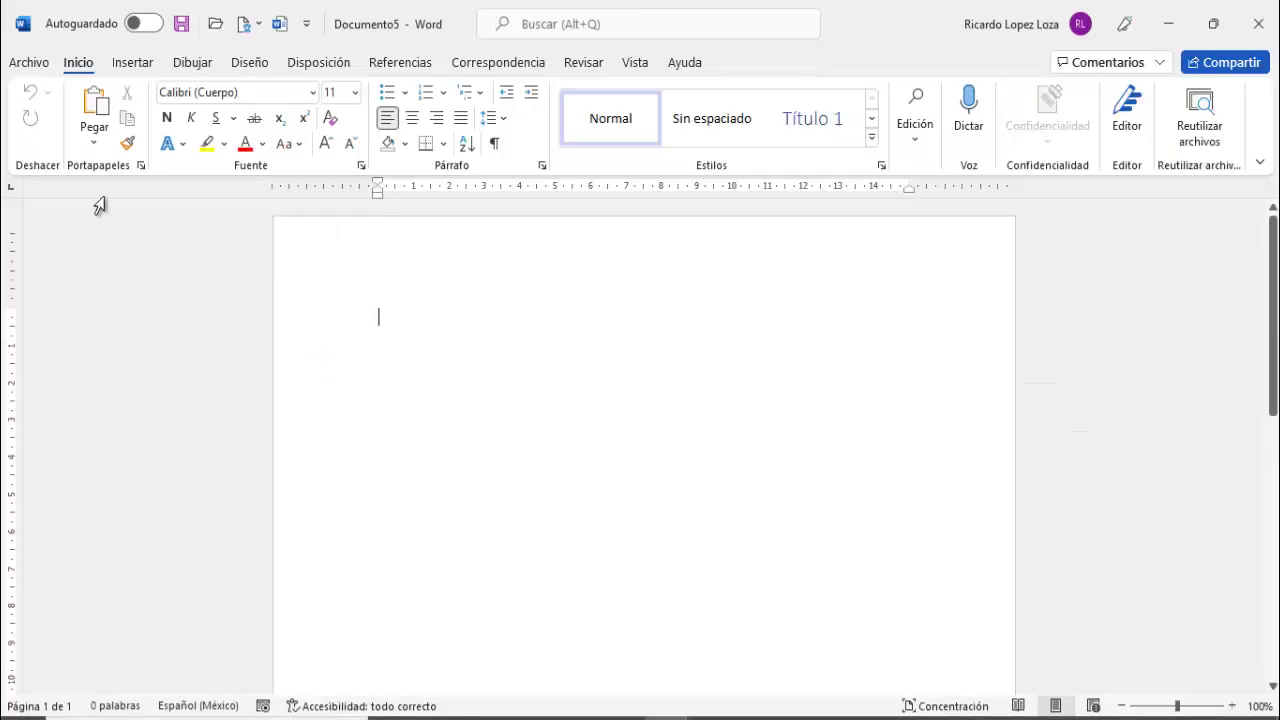
left_click(43, 91)
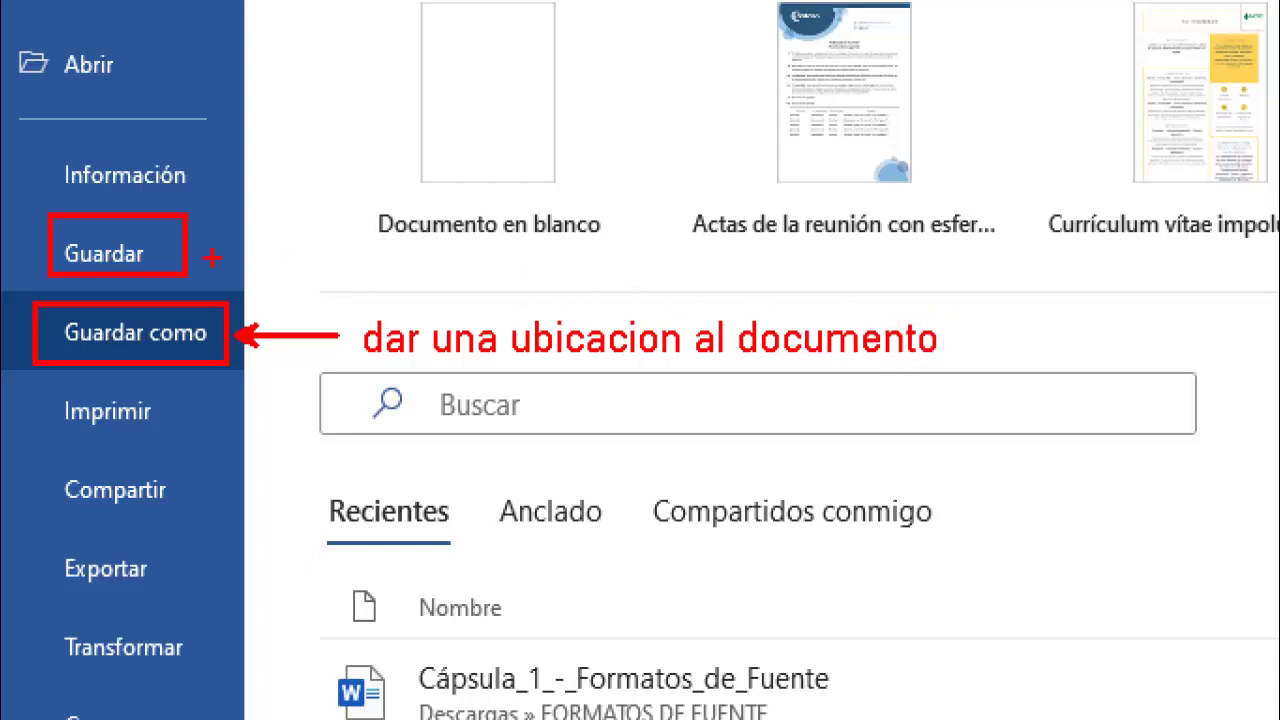
left_click_drag(183, 253, 326, 253)
left_click(364, 250)
type("actu")
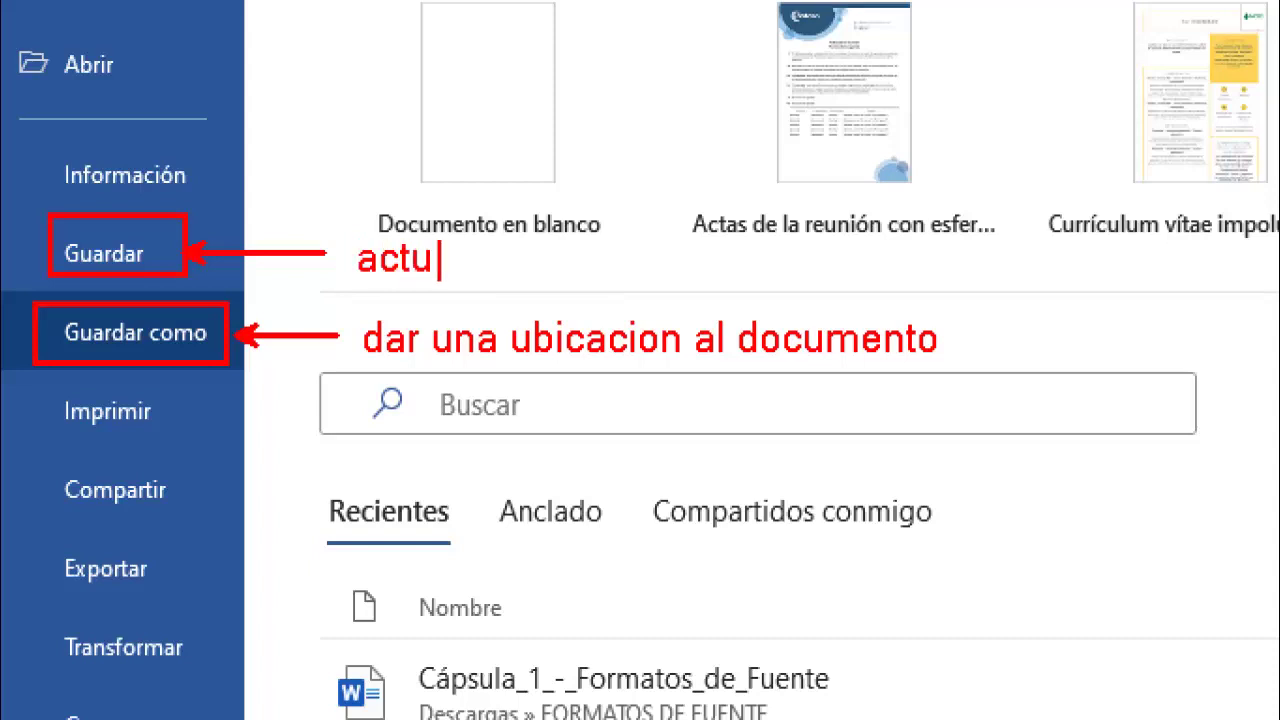
type("alizar las")
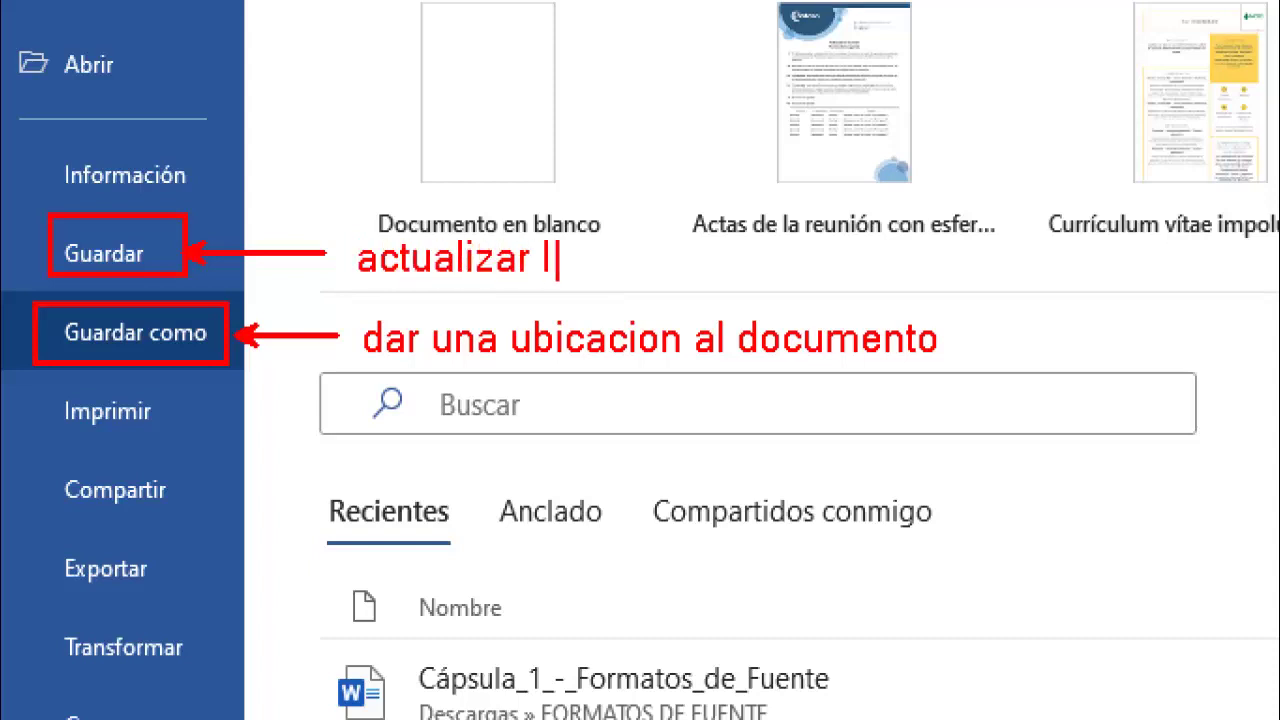
key("BackSpace")
key("BackSpace")
type("os cam")
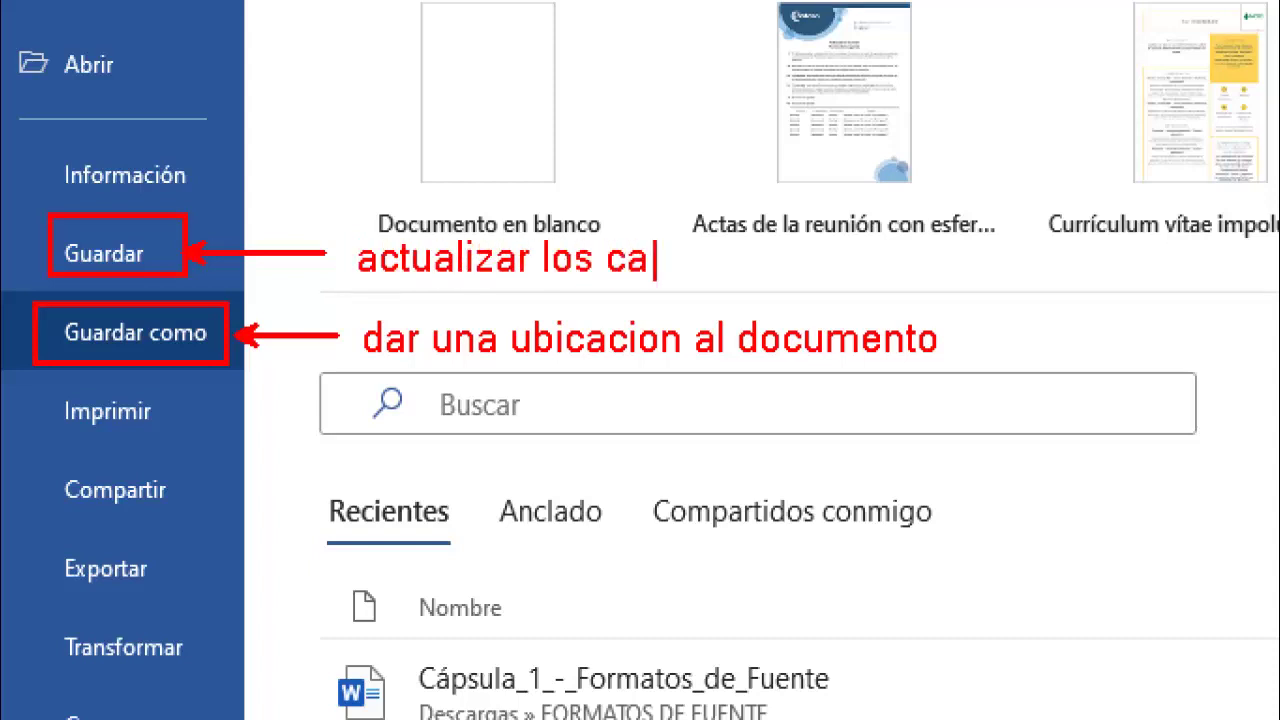
type("bios")
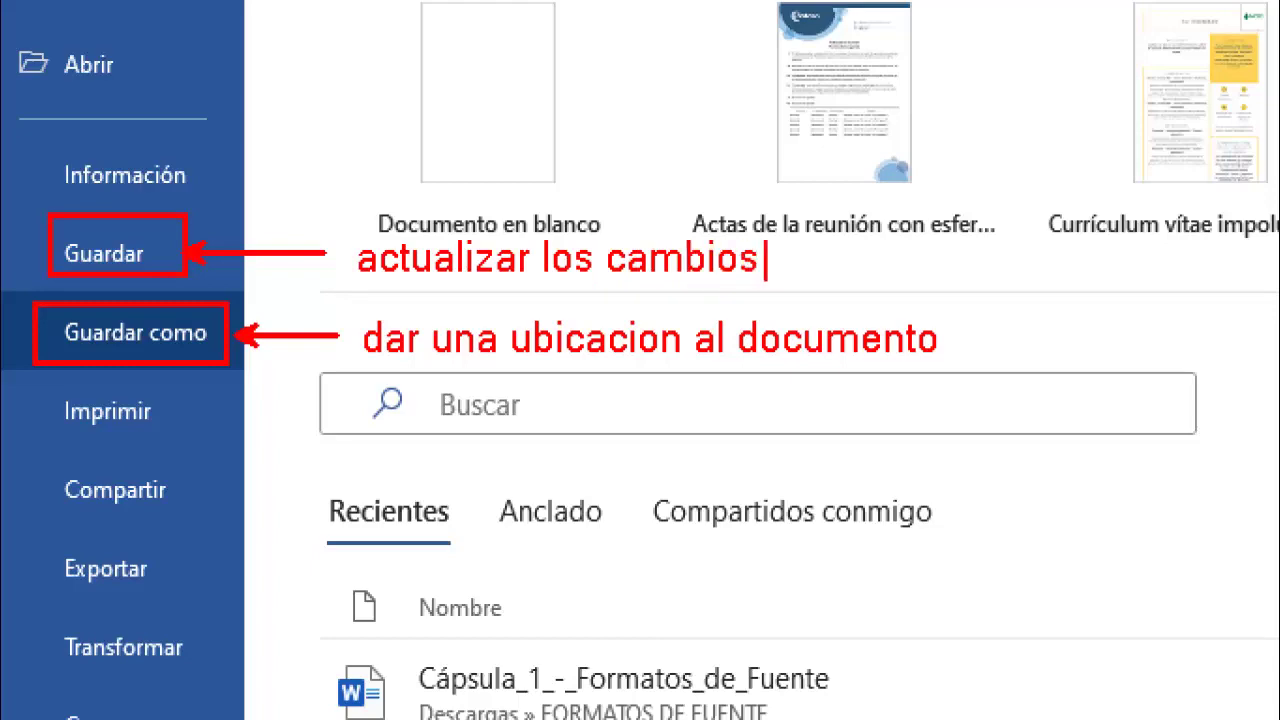
Display the locations available for saving the document as a new file
left_click(205, 311)
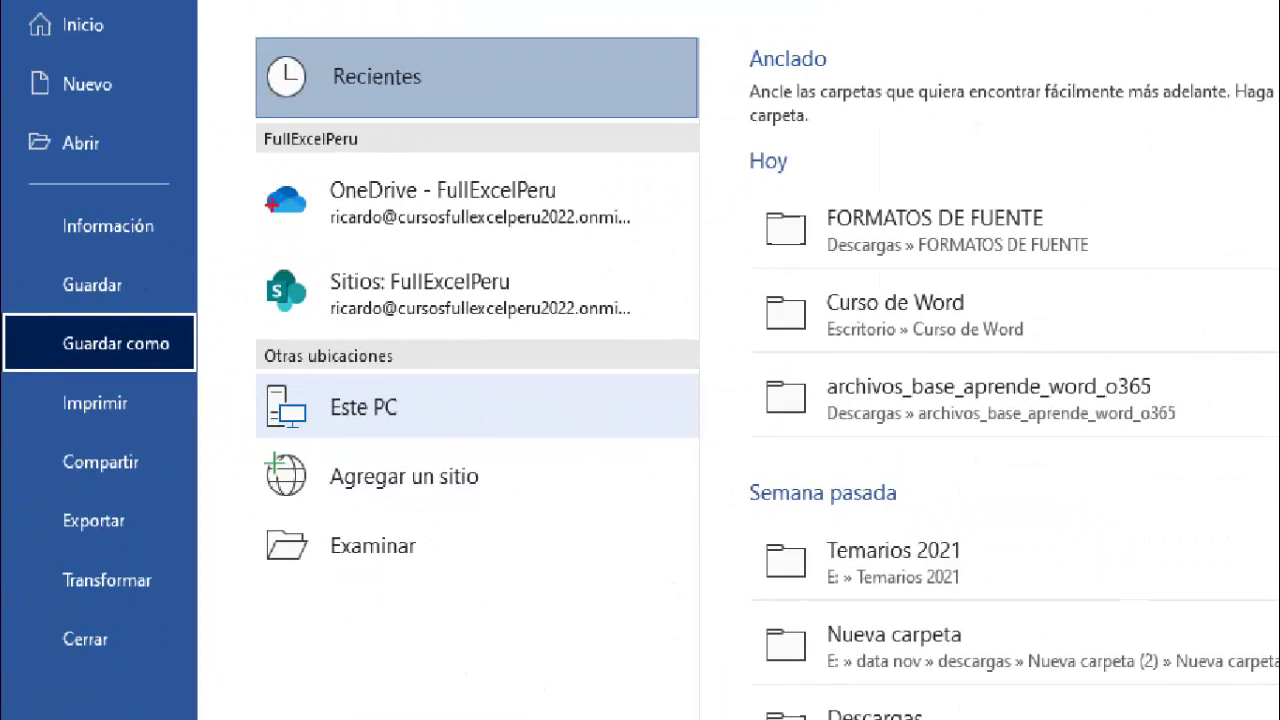
mouse_move(257, 162)
left_mouse_down()
mouse_move(540, 248)
mouse_move(676, 248)
mouse_move(706, 186)
mouse_move(760, 174)
left_mouse_up()
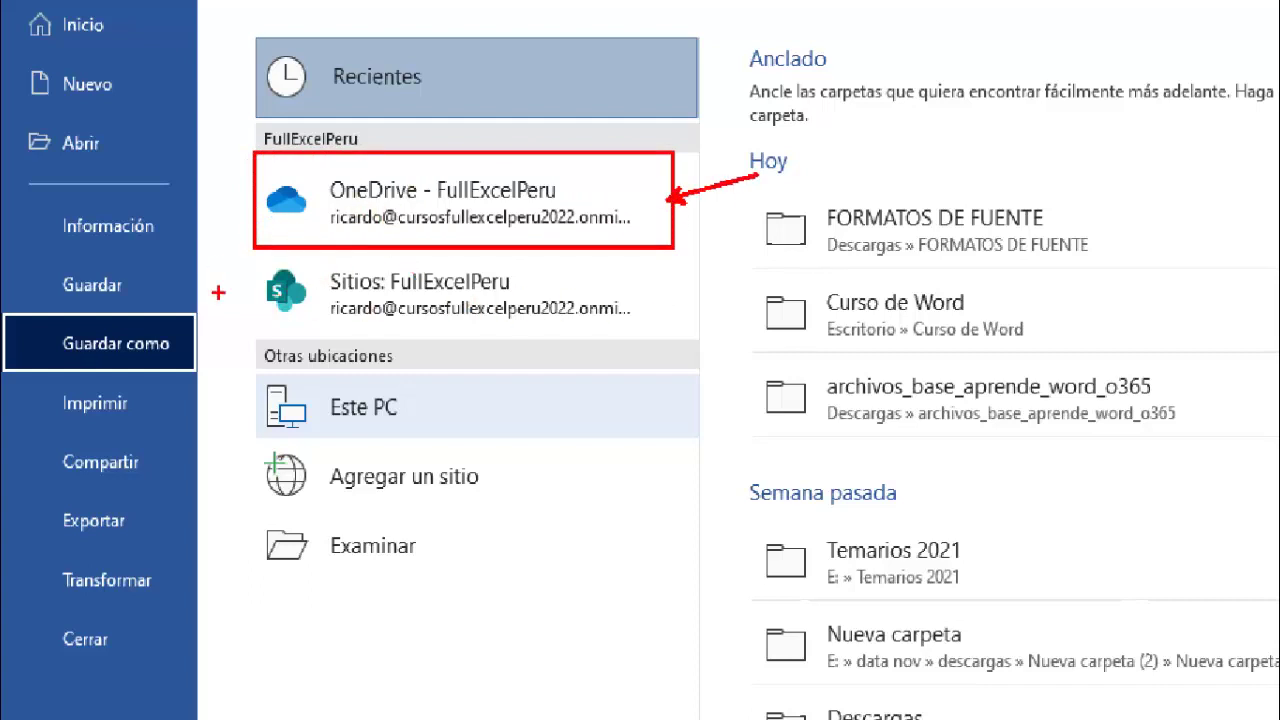
mouse_move(252, 250)
left_mouse_down()
mouse_move(466, 317)
mouse_move(645, 332)
left_mouse_up()
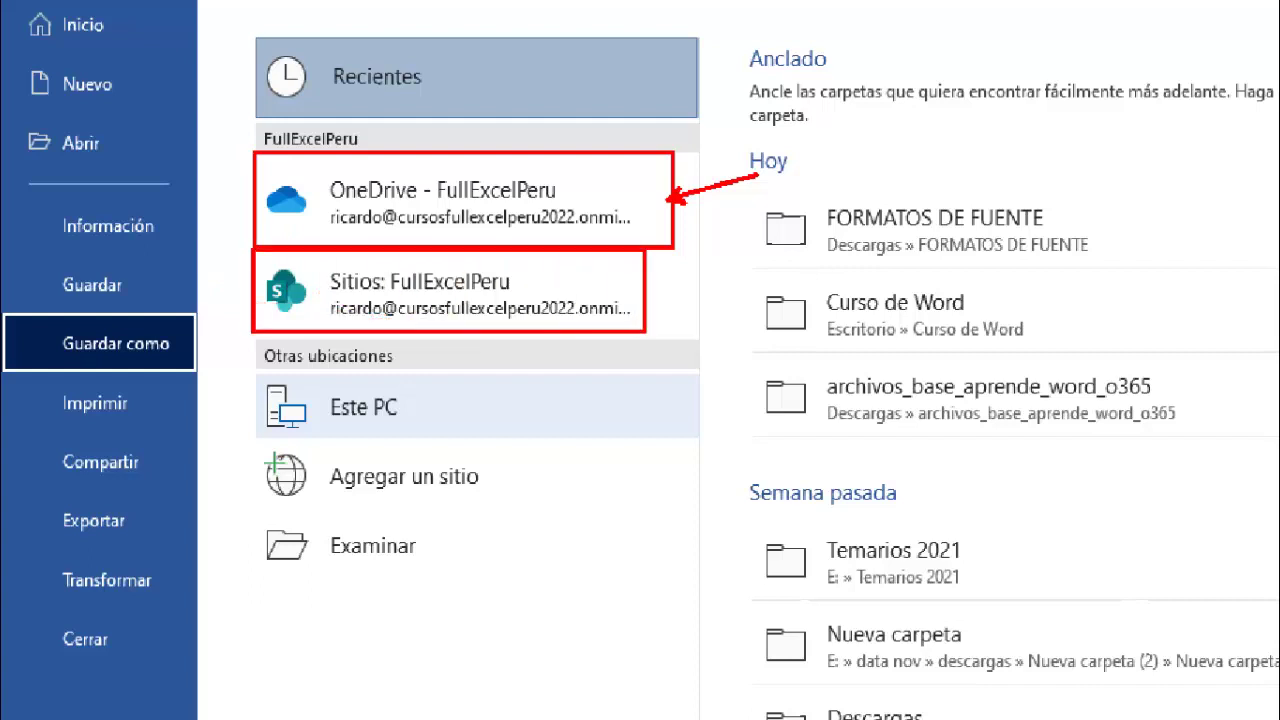
left_click_drag(634, 285, 700, 268)
mouse_move(261, 378)
left_mouse_down()
mouse_move(440, 440)
mouse_move(513, 401)
left_mouse_up()
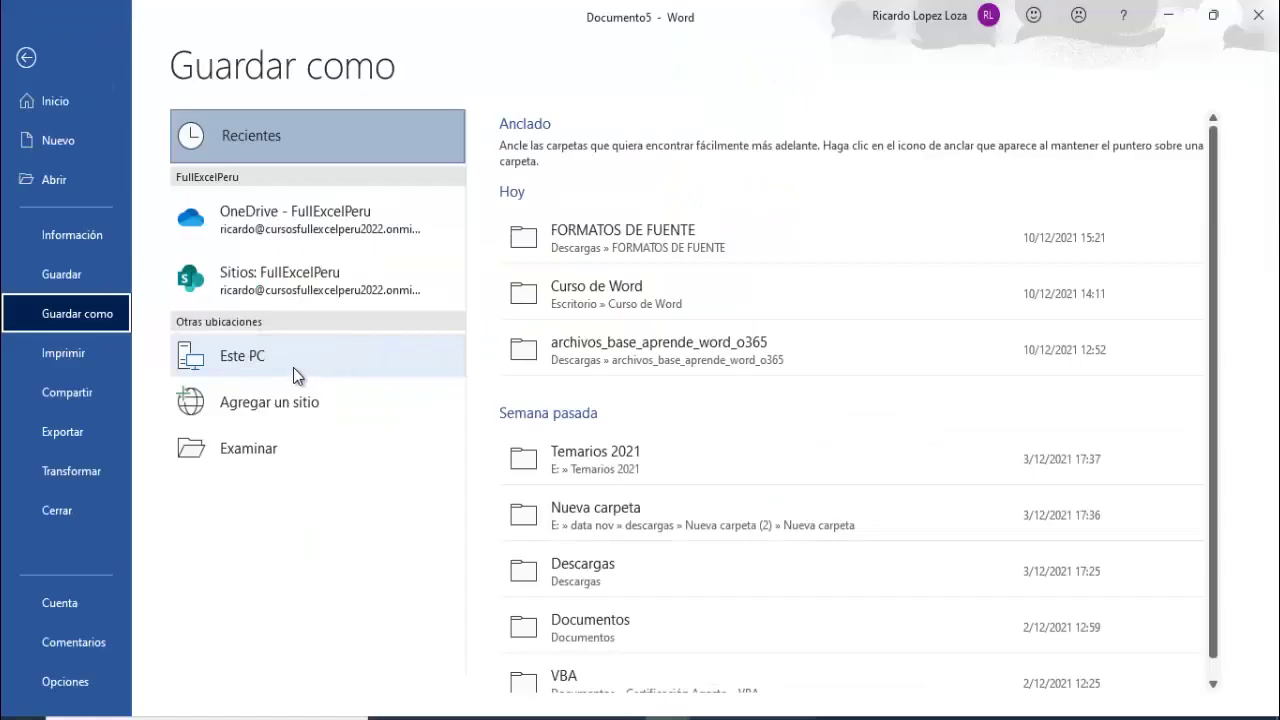
Choose Este PC as the save location and browse its folders in the Guardar como dialog
left_click(443, 426)
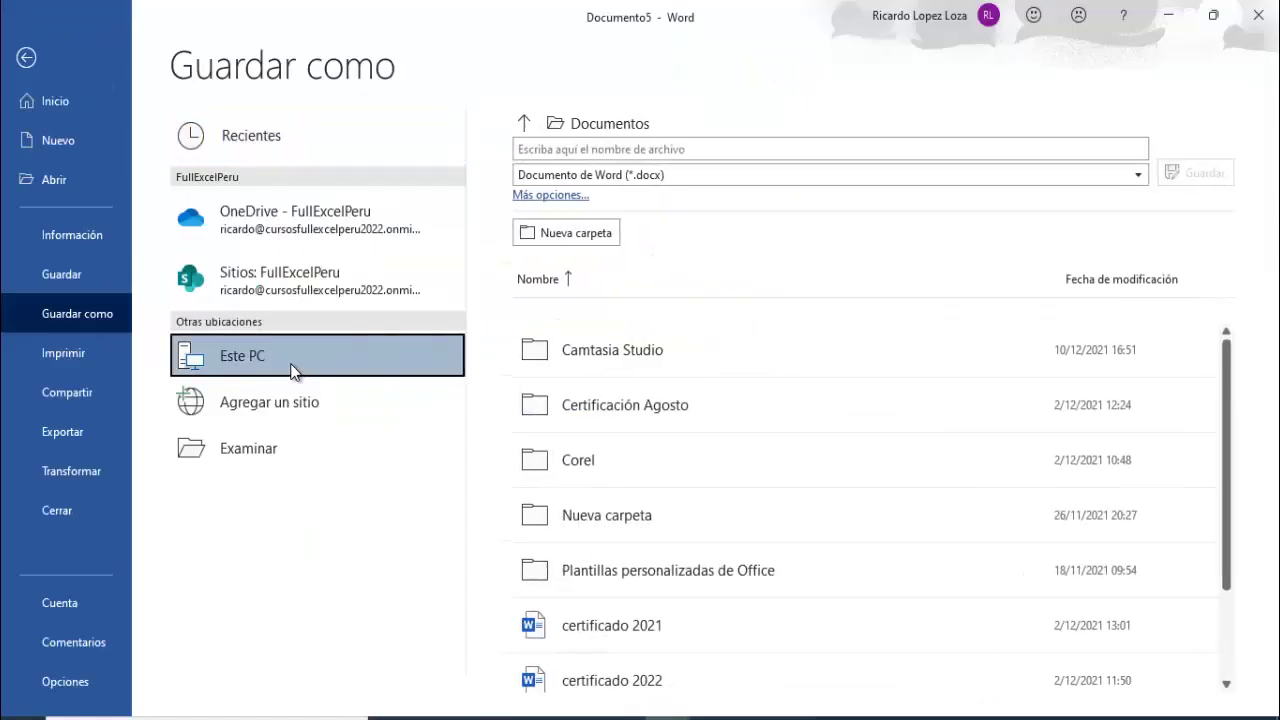
left_click(278, 455)
left_click_drag(453, 81, 474, 86)
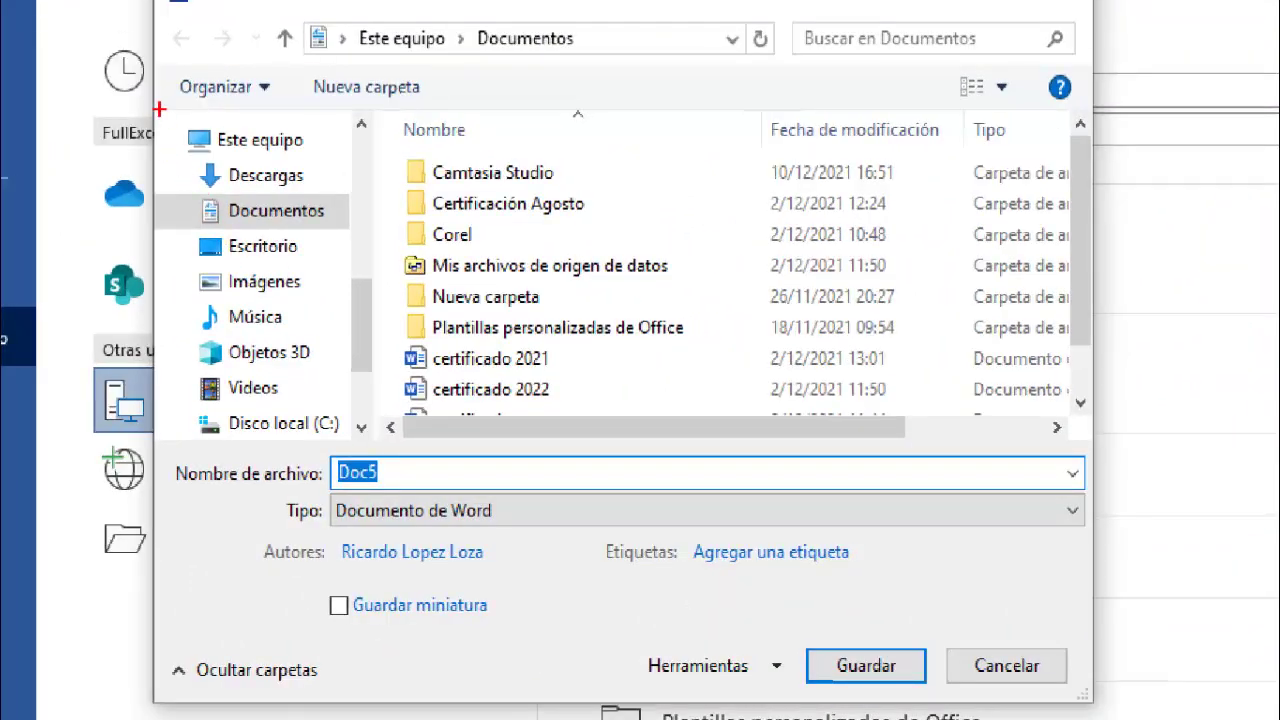
mouse_move(152, 106)
left_mouse_down()
mouse_move(259, 306)
mouse_move(380, 444)
left_mouse_up()
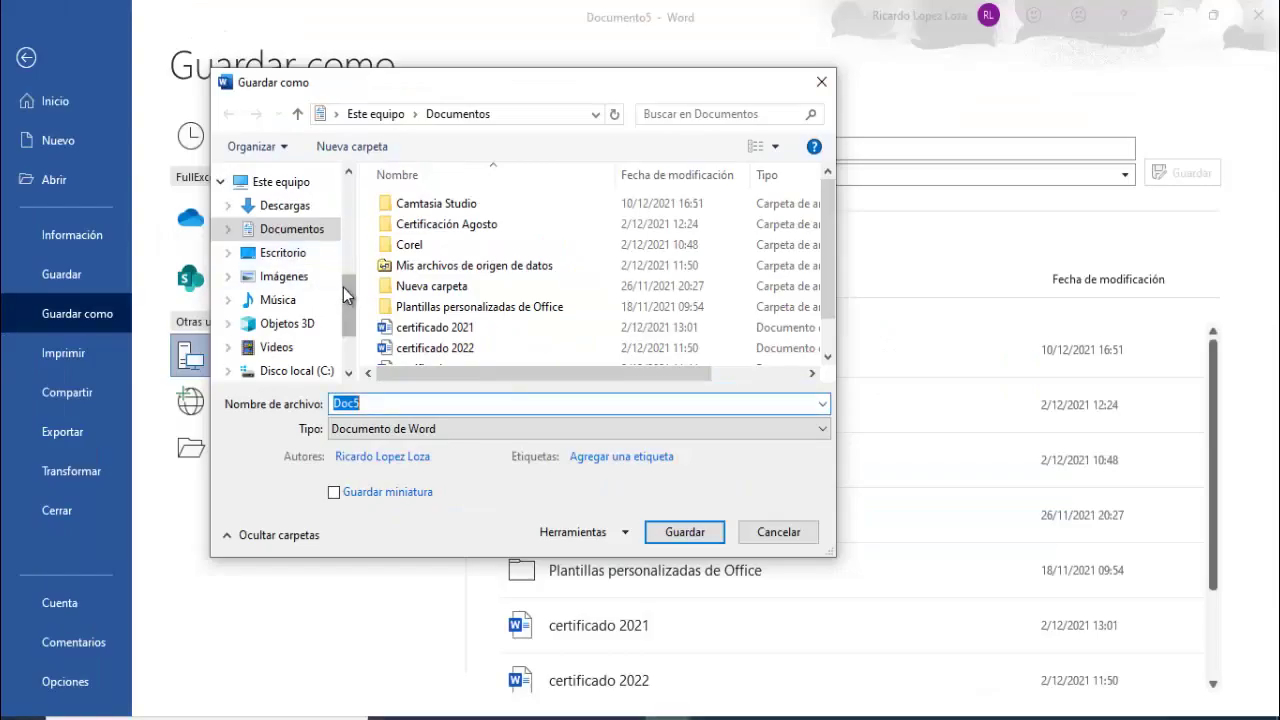
Look through Escritorio, Descargas, Documentos, Este equipo, BASE (D:) and DATA (E:) as possible save locations
left_click_drag(361, 290, 355, 171)
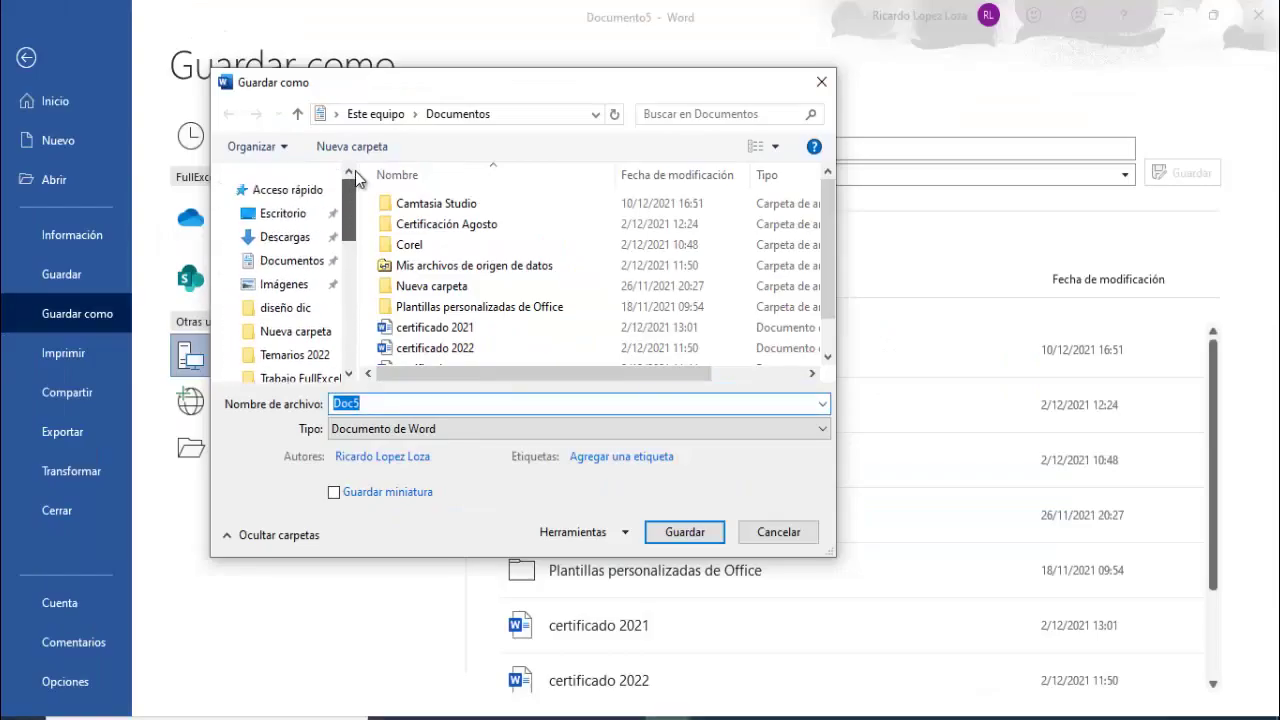
left_click(283, 214)
left_click(285, 237)
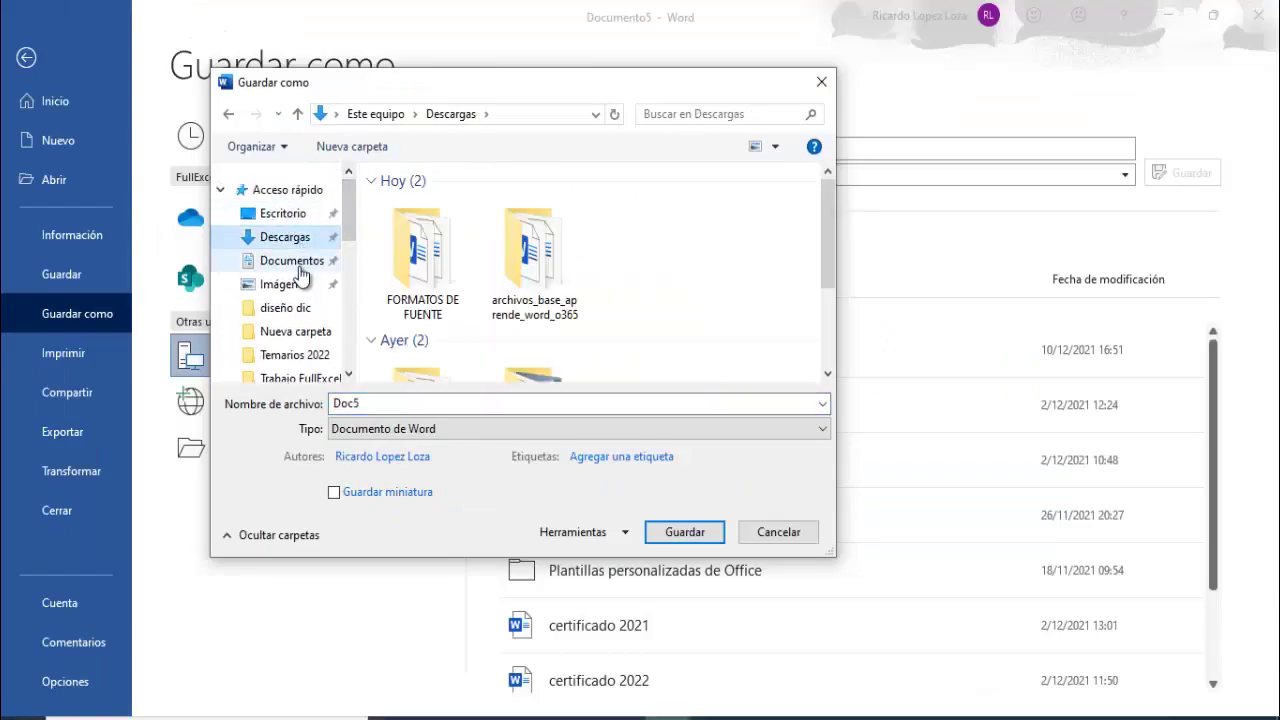
left_click(292, 260)
left_click_drag(349, 205, 342, 315)
left_click(281, 245)
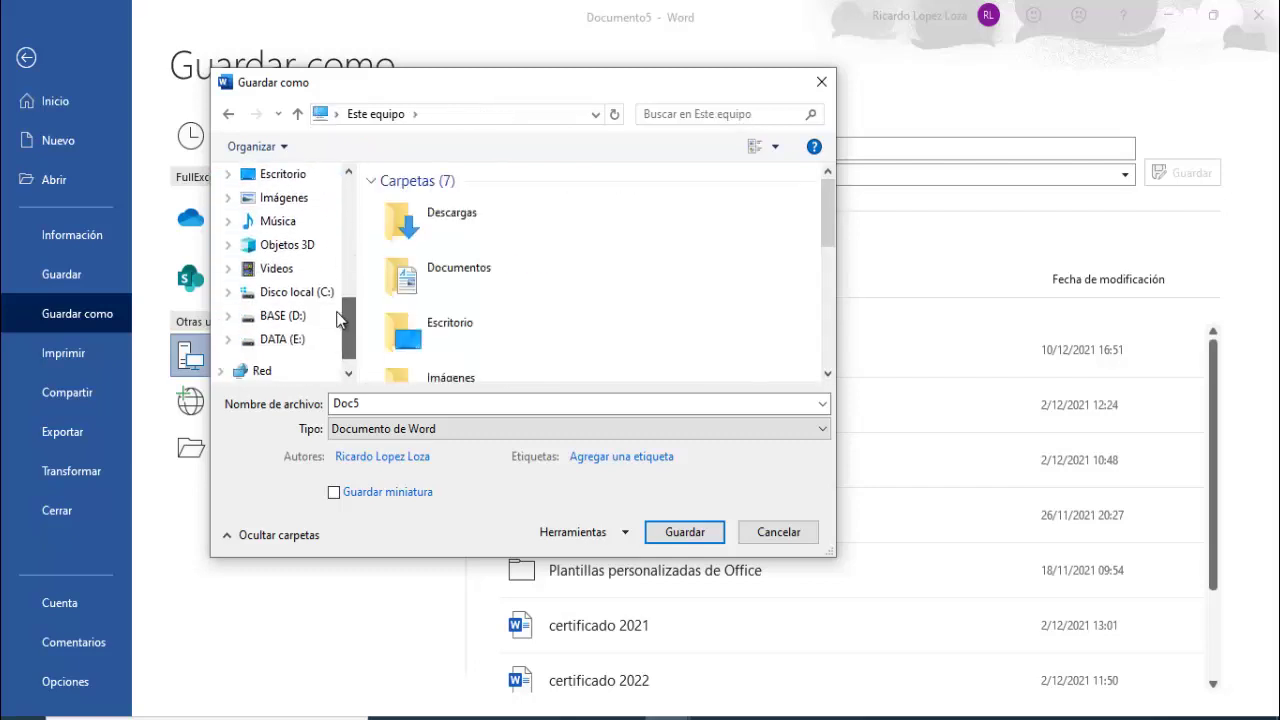
left_click(285, 316)
left_click(290, 340)
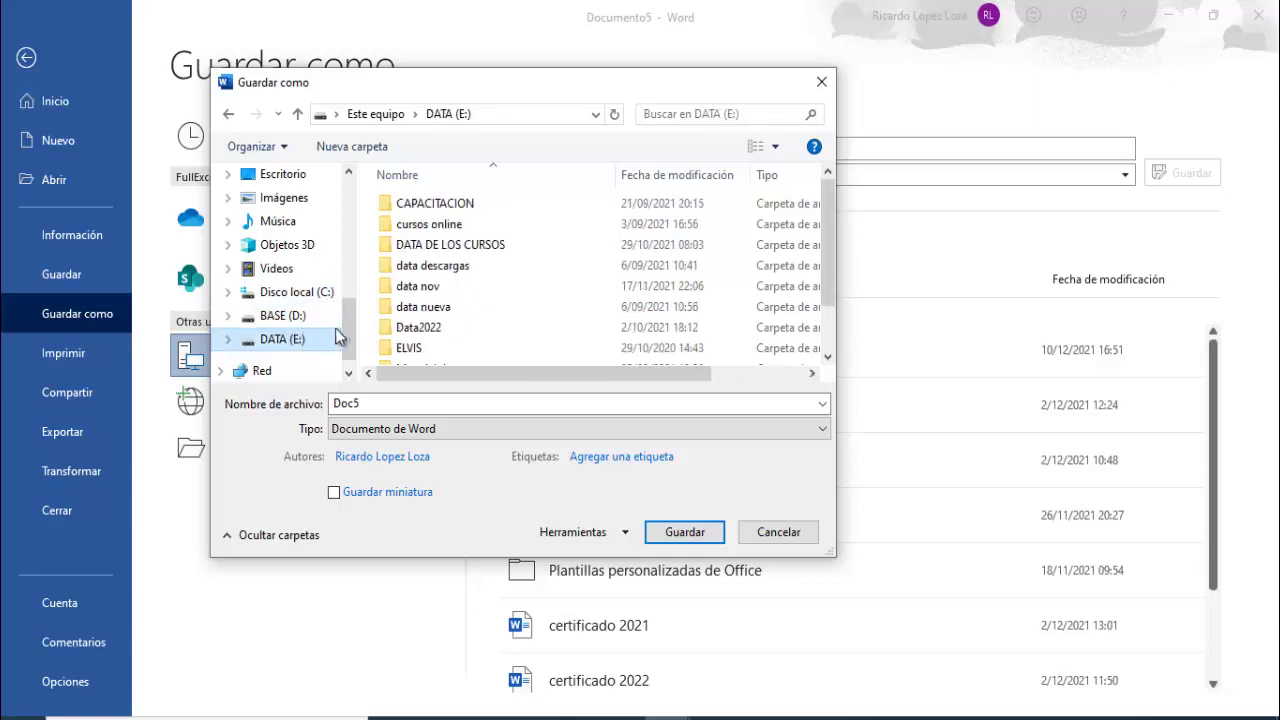
Select the Curso de Word folder on the Escritorio as the save location and name the file Prueba
left_click_drag(349, 316, 347, 180)
left_click(285, 214)
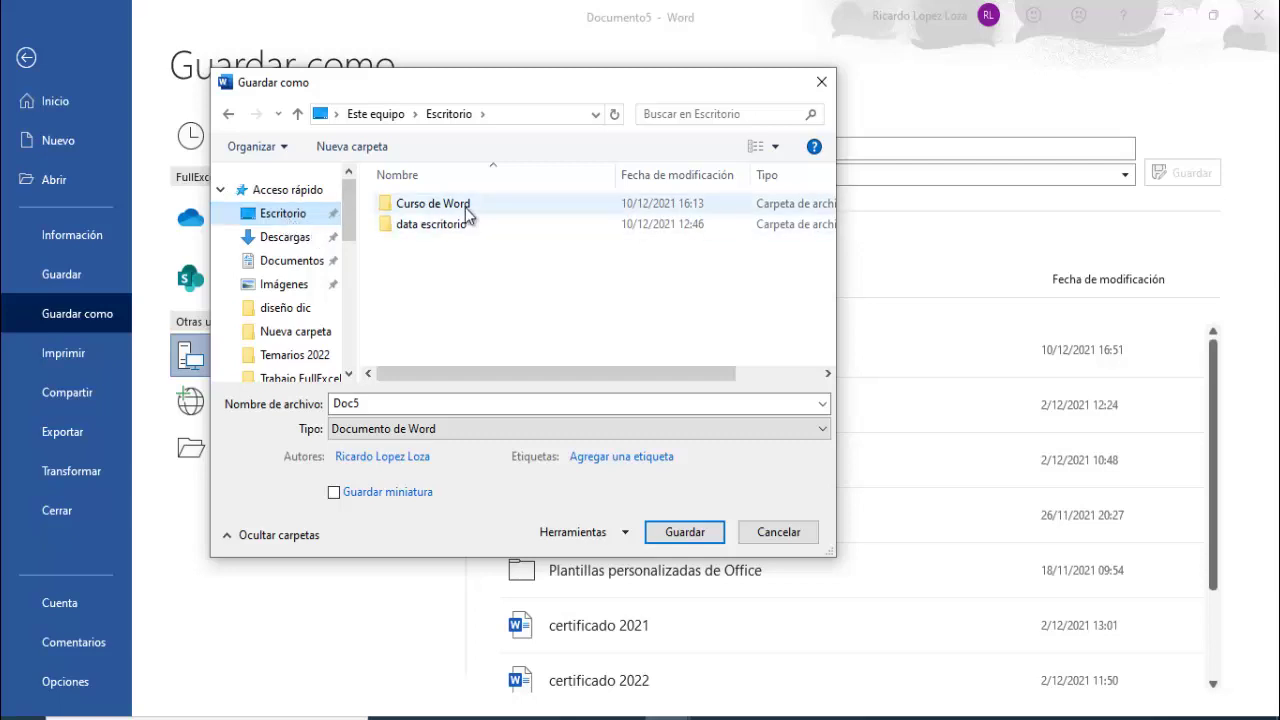
double_click(482, 205)
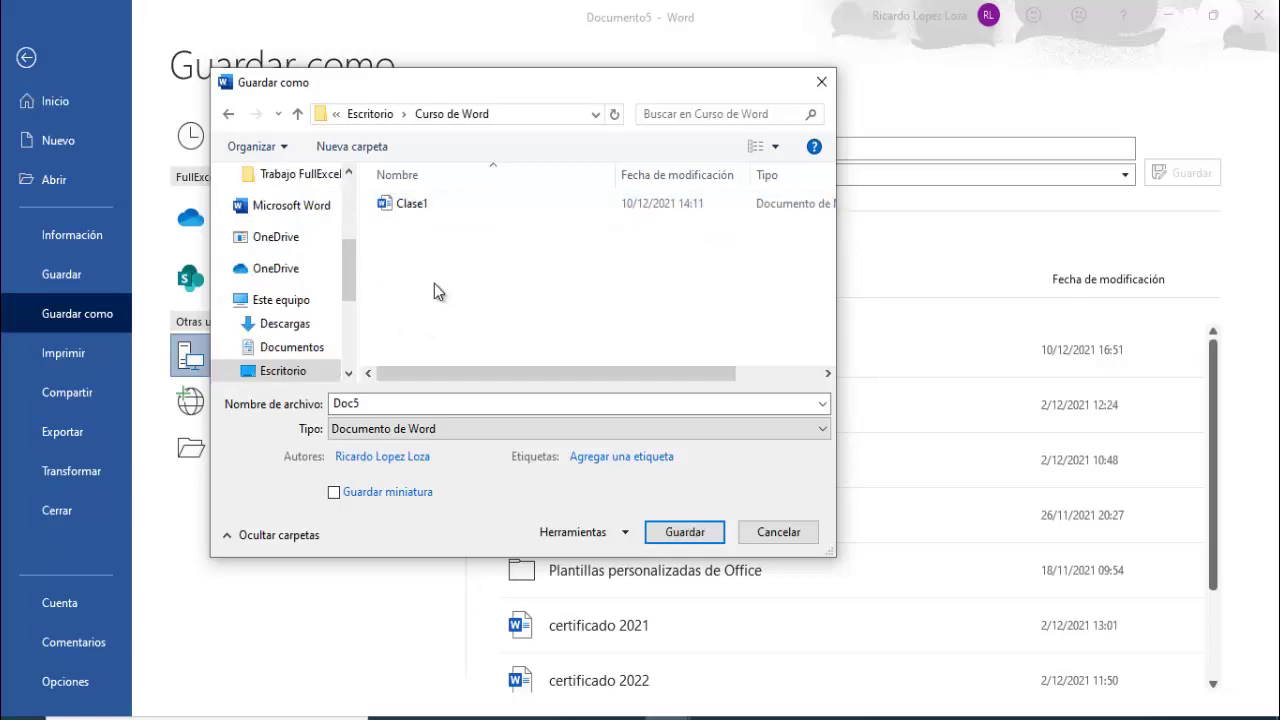
double_click(387, 404)
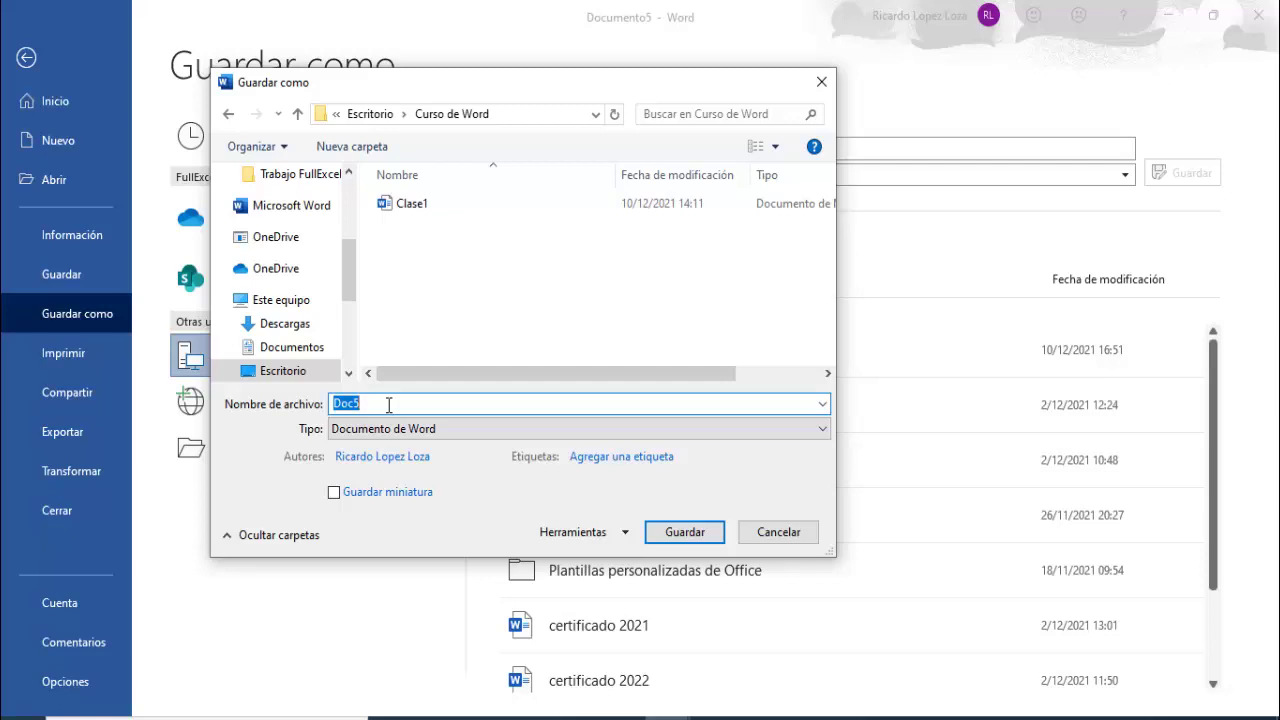
type("Prueba")
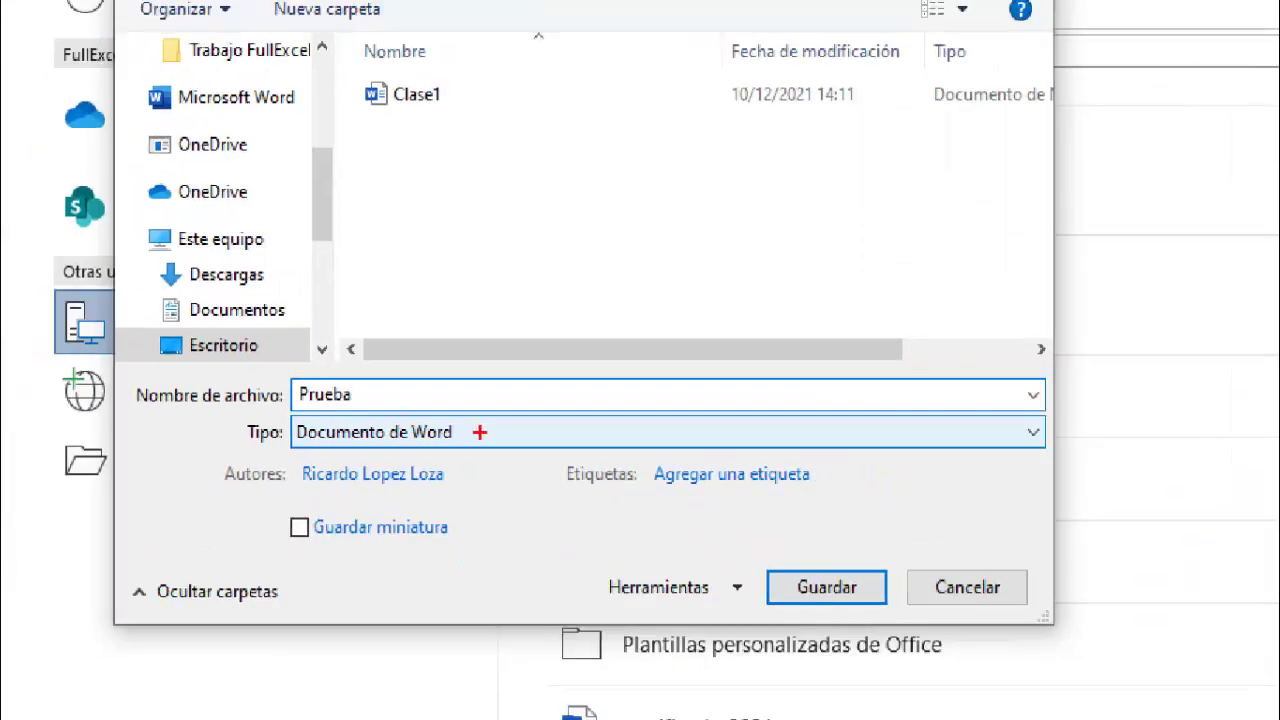
left_click_drag(481, 432, 567, 433)
key("t")
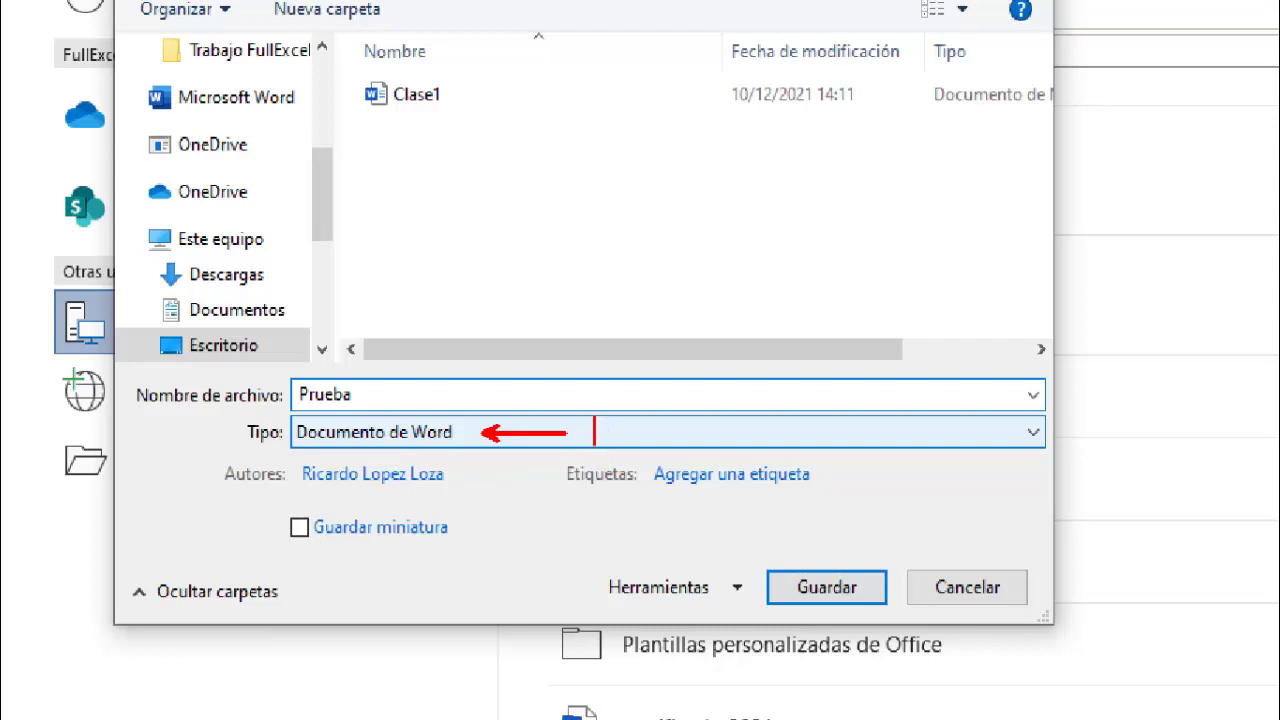
type("2007 - ")
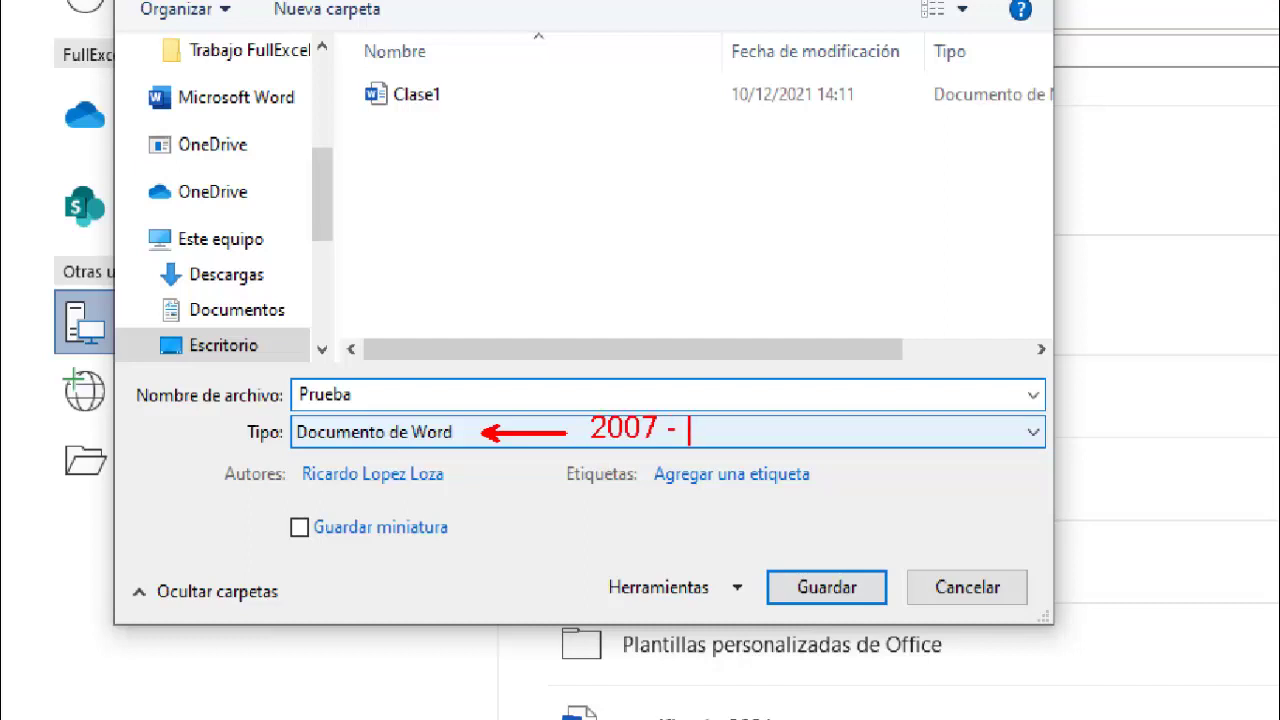
type("365      Prueba.dox")
key("BackSpace")
type("cx")
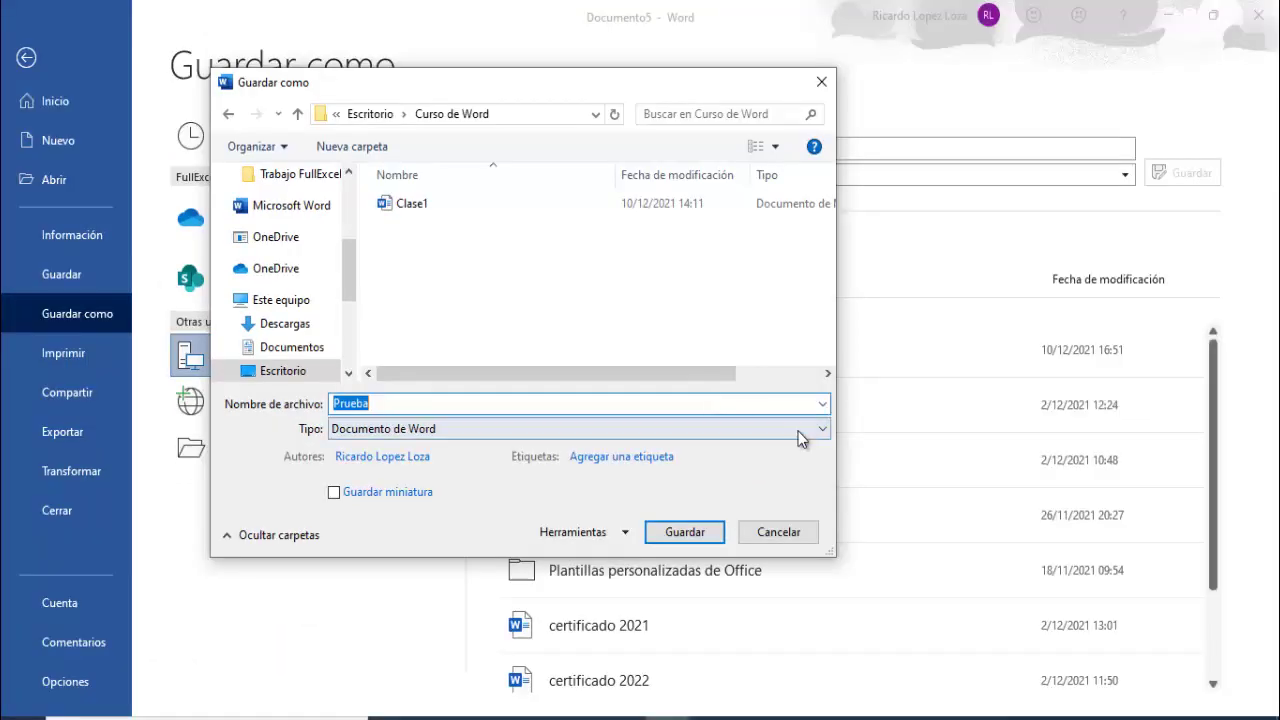
Set the file type to Documento de Word 97-2003
left_click(1036, 434)
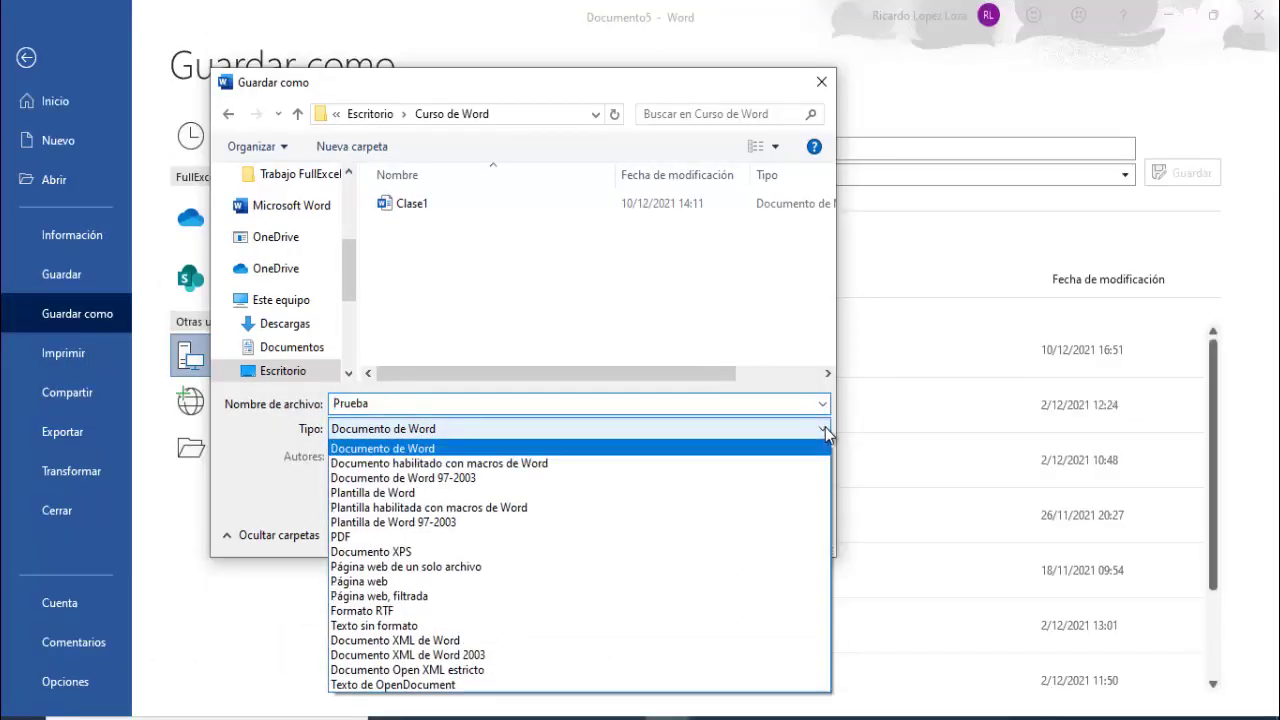
left_click(434, 482)
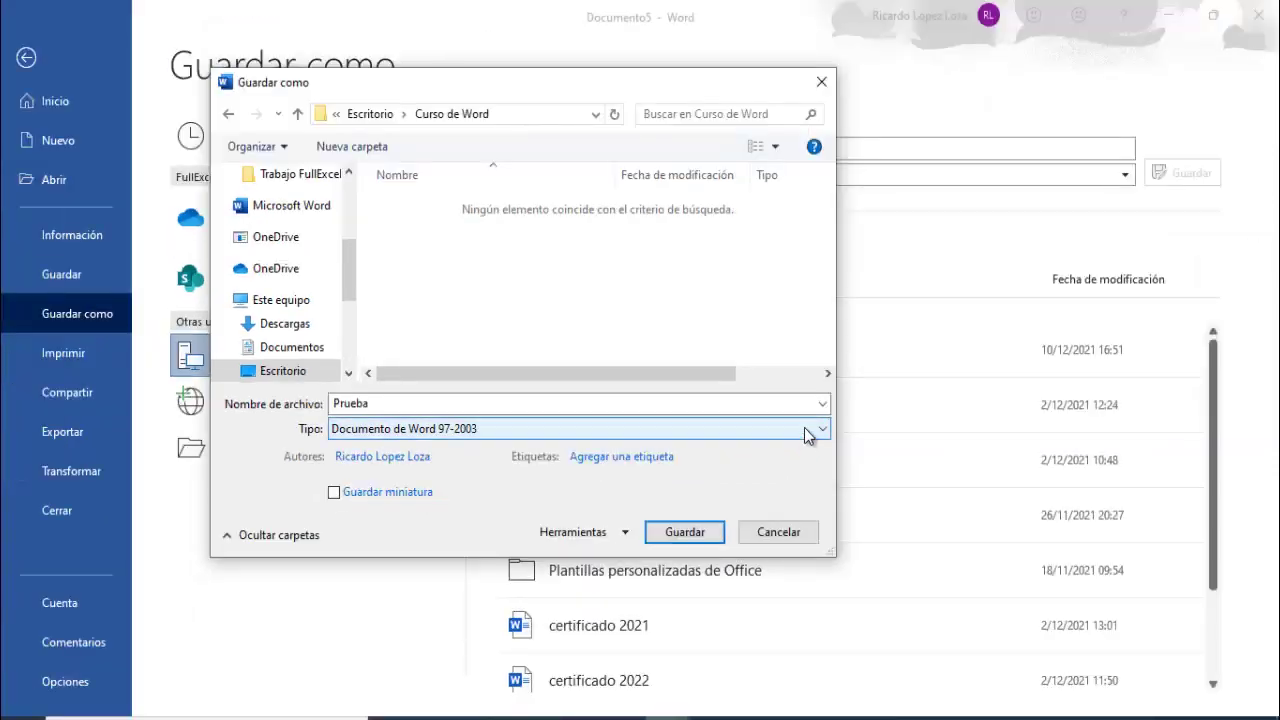
Set the file type to Documento de Word and save the file
left_click(473, 422)
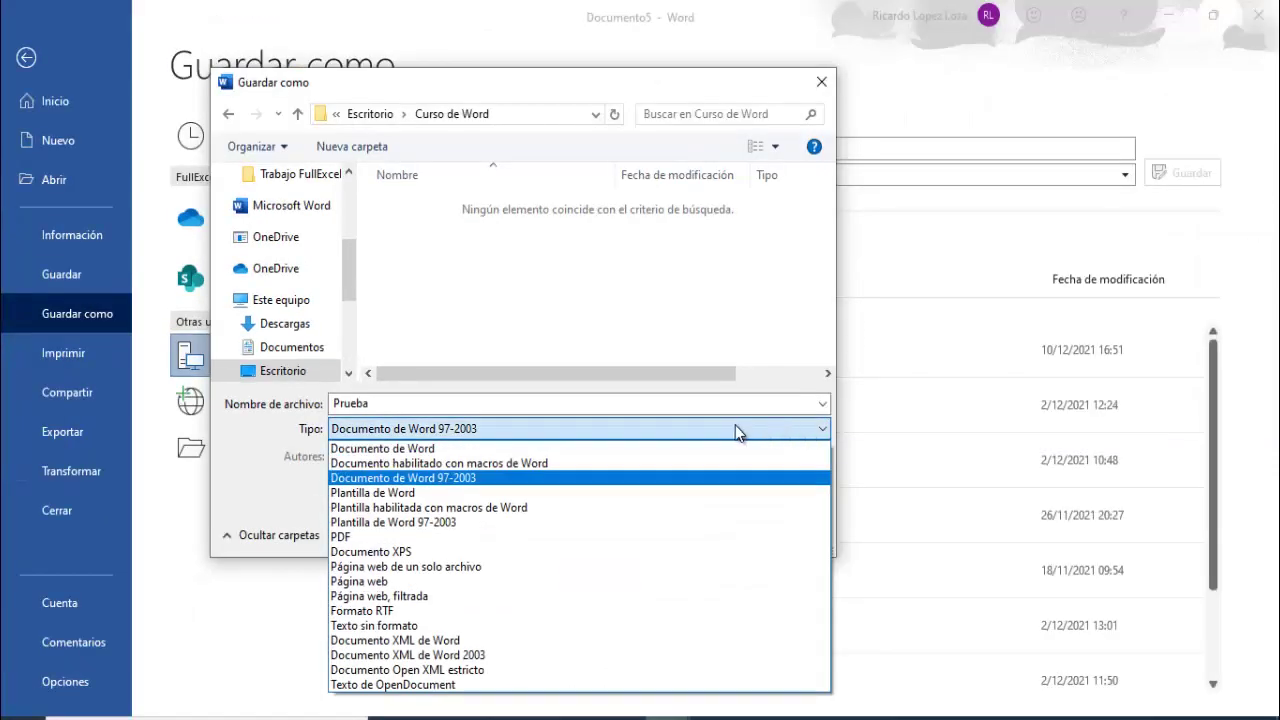
left_click(466, 449)
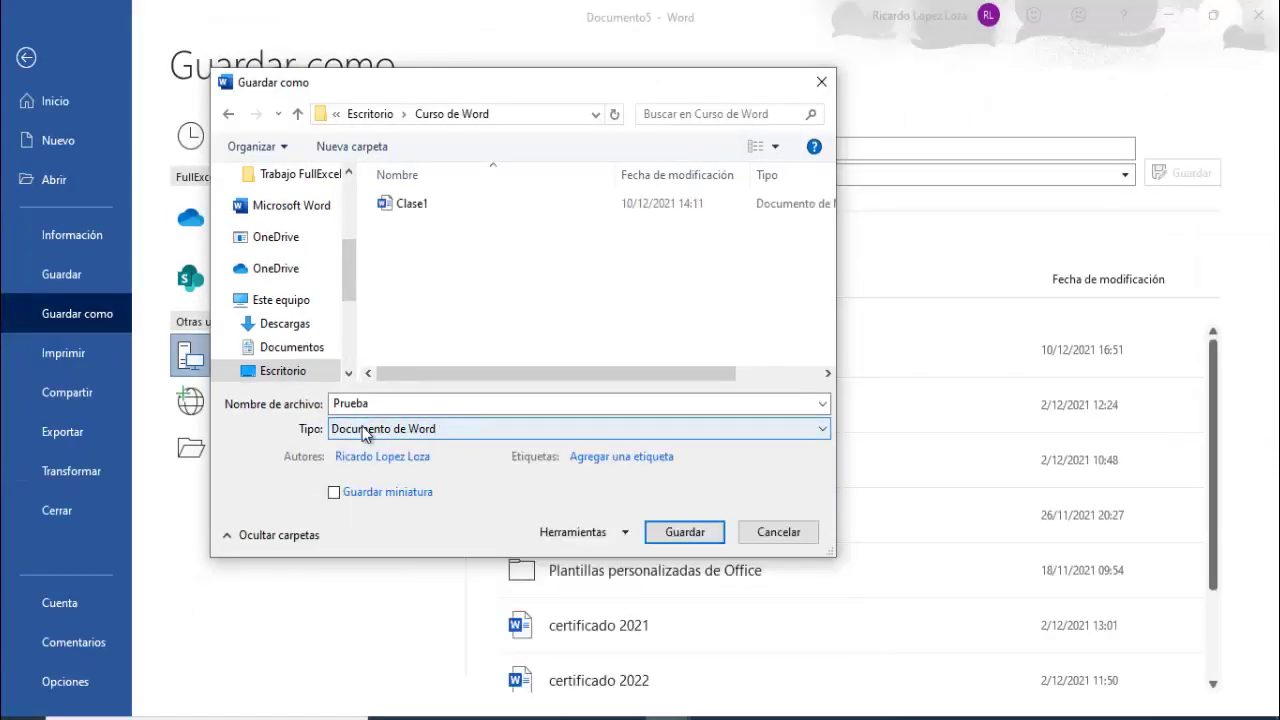
left_click(684, 532)
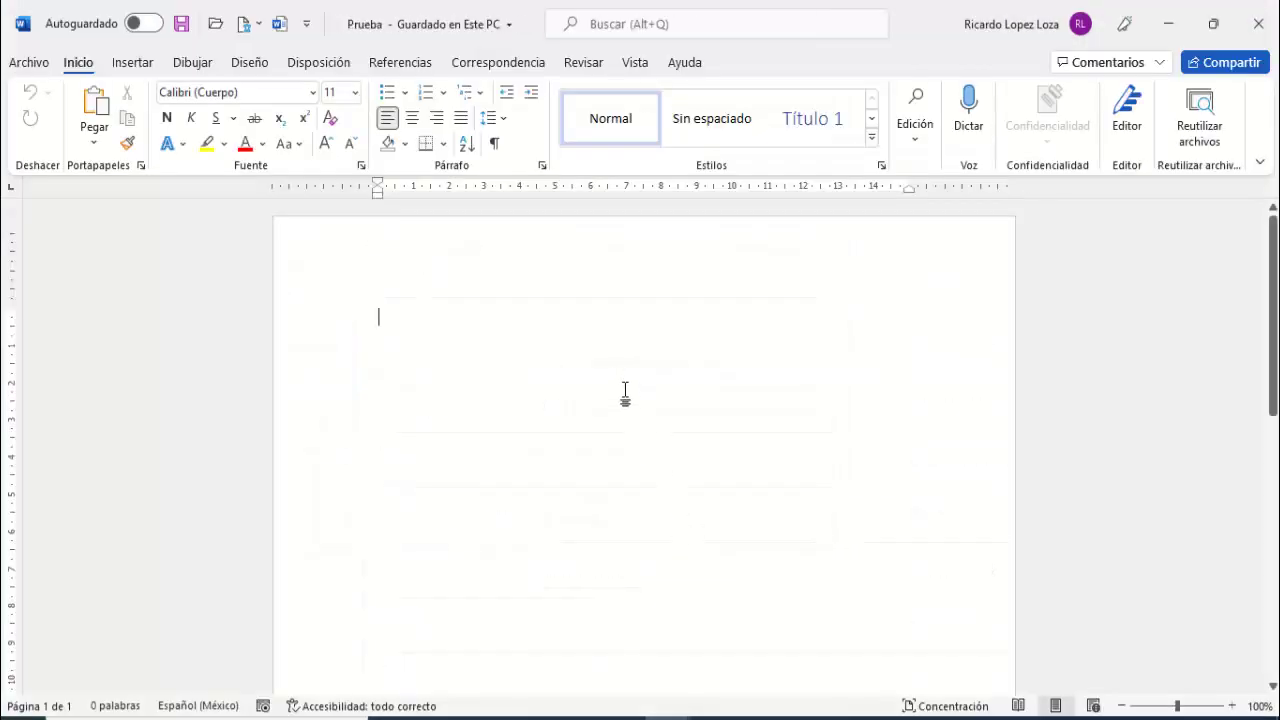